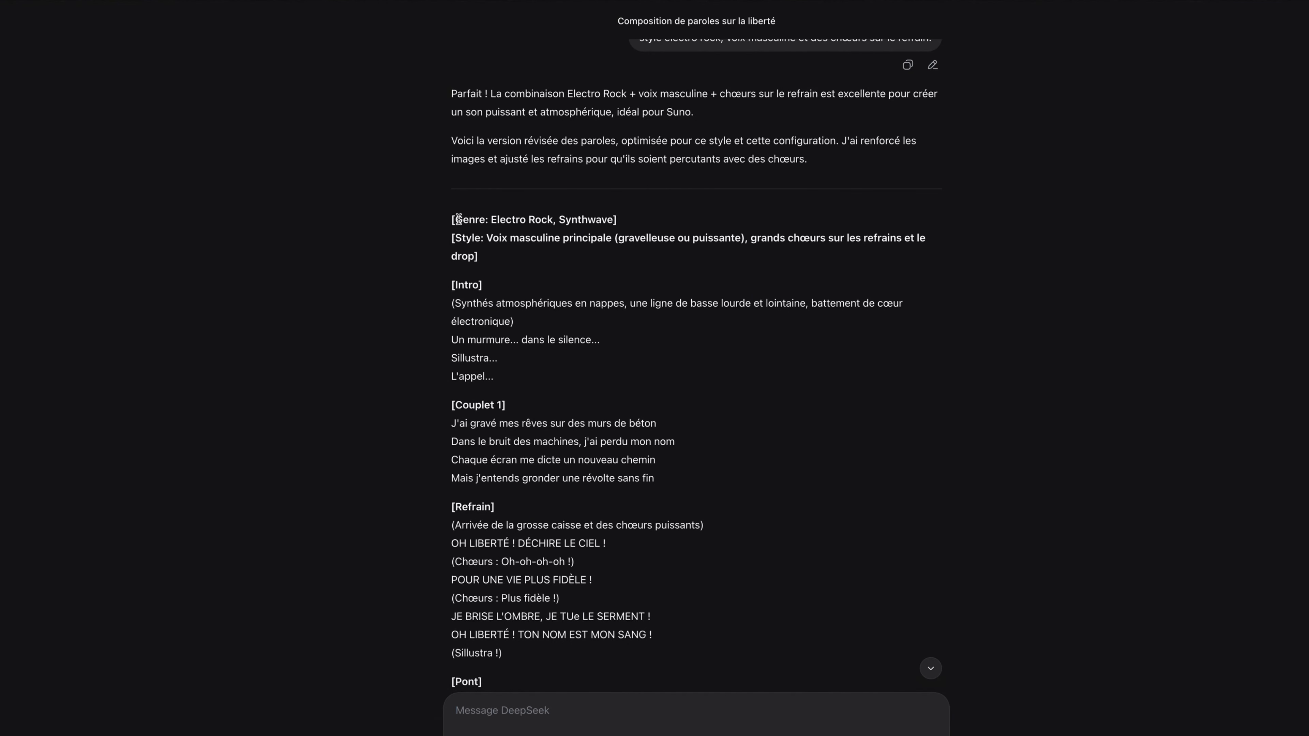
- Copy the genre and style lines from the DeepSeek reply into the Styles description in Suno
drag(452, 219, 516, 262)
key(ctrl+c)
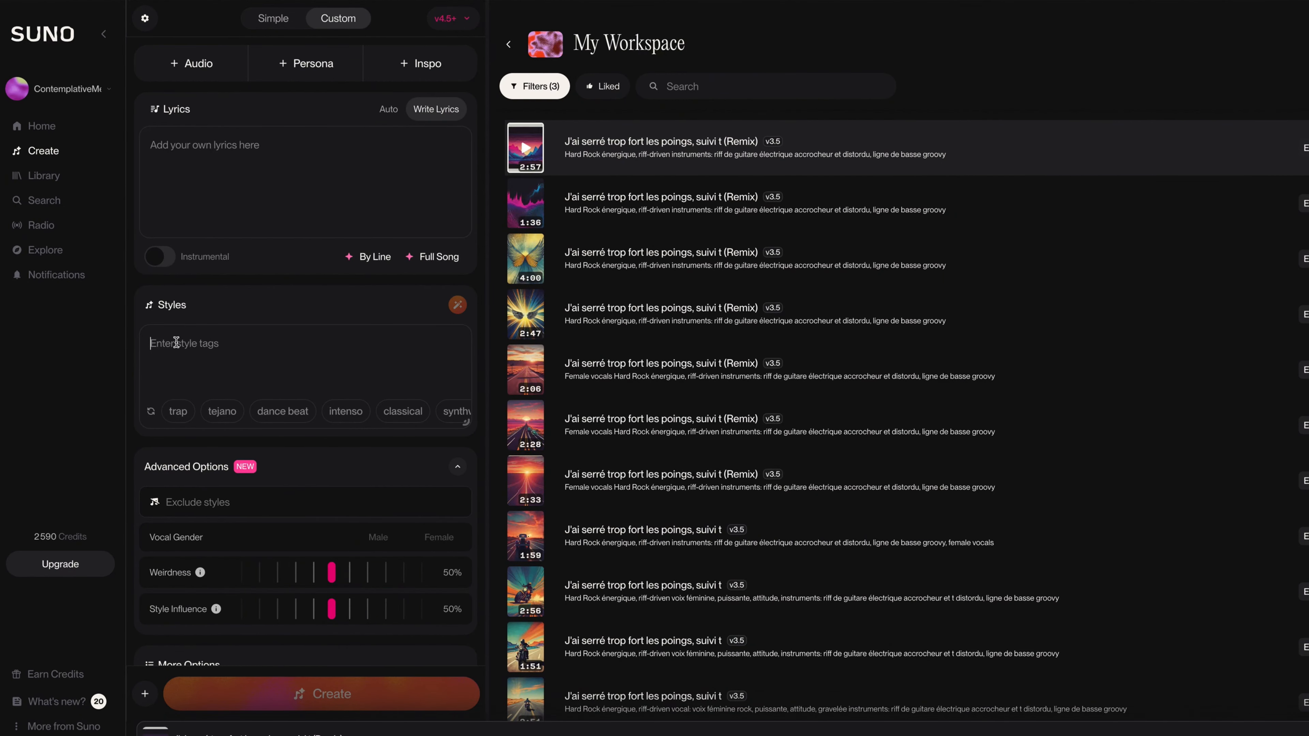
click(176, 342)
key(ctrl+v)
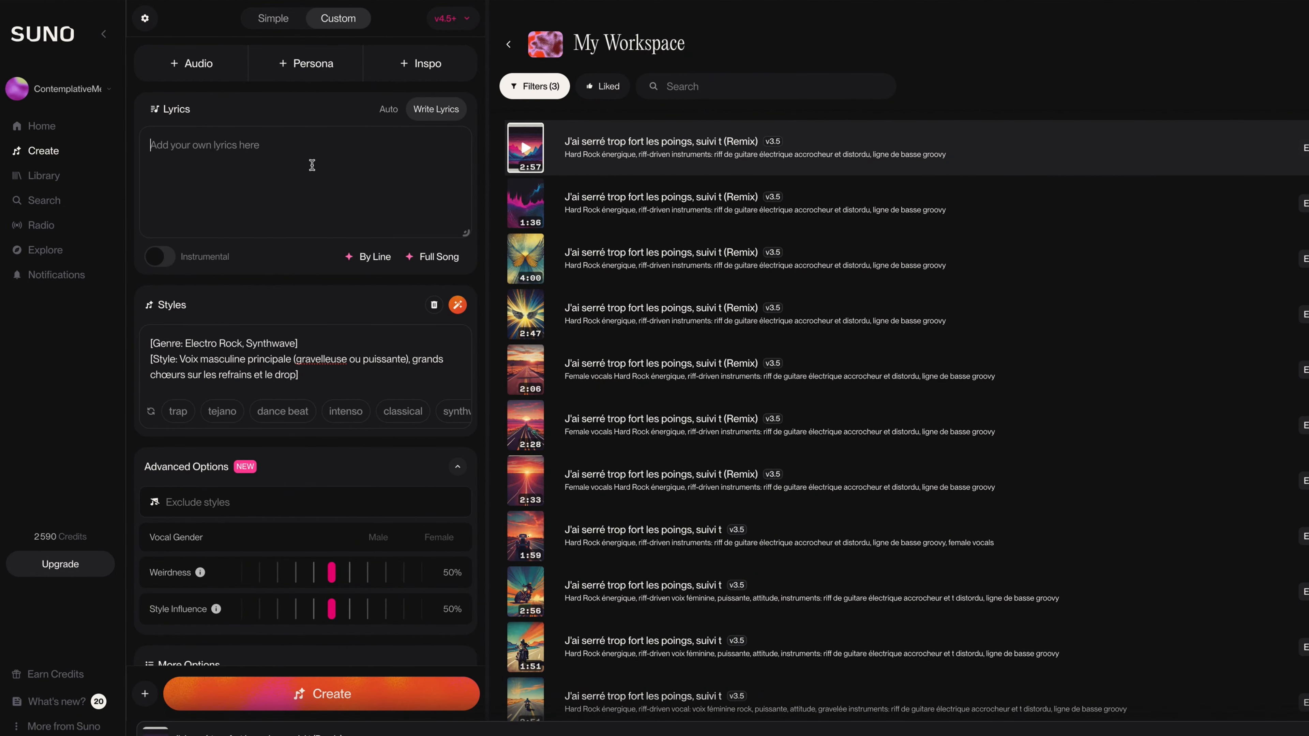
- Return to the DeepSeek reply and copy the complete lyrics, from the [Intro] heading through the final "Libre..." line
click(383, 167)
key(ctrl+Tab)
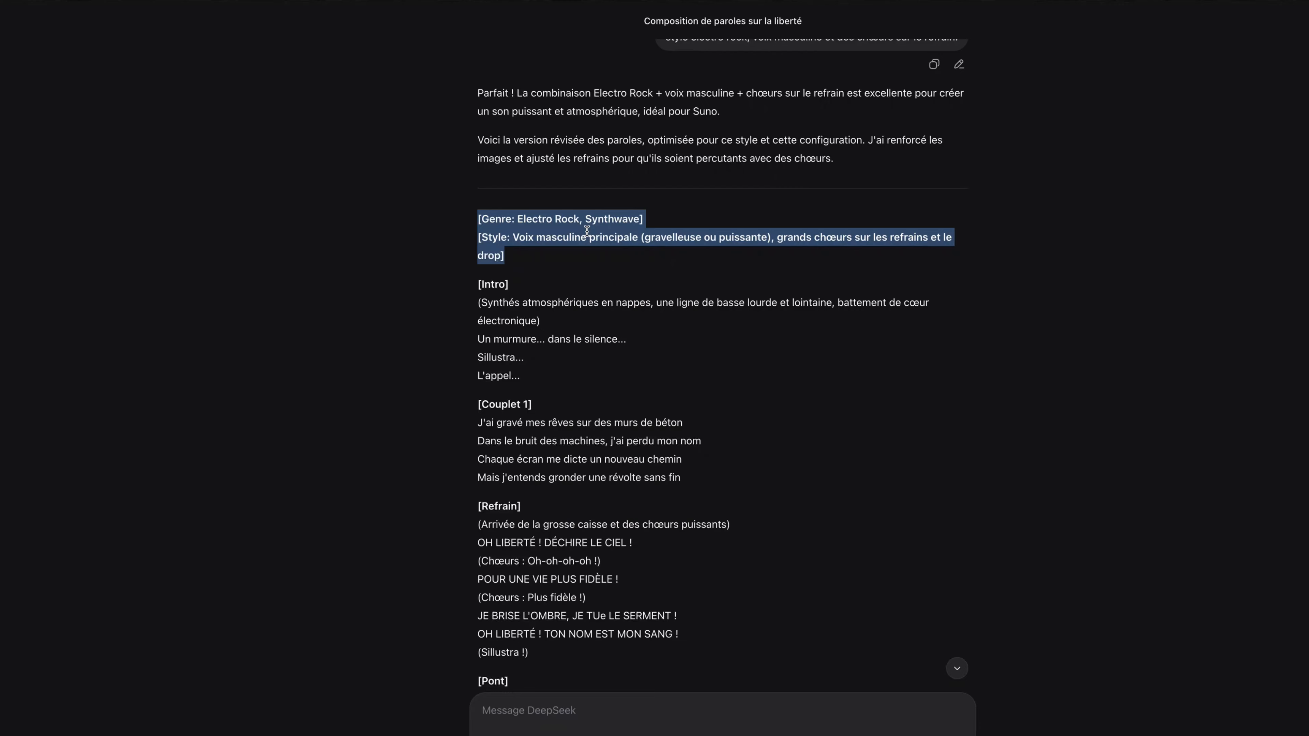
drag(478, 283, 612, 602)
scroll(536, 399, down, 3)
scroll(534, 401, down, 6)
scroll(549, 406, down, 3)
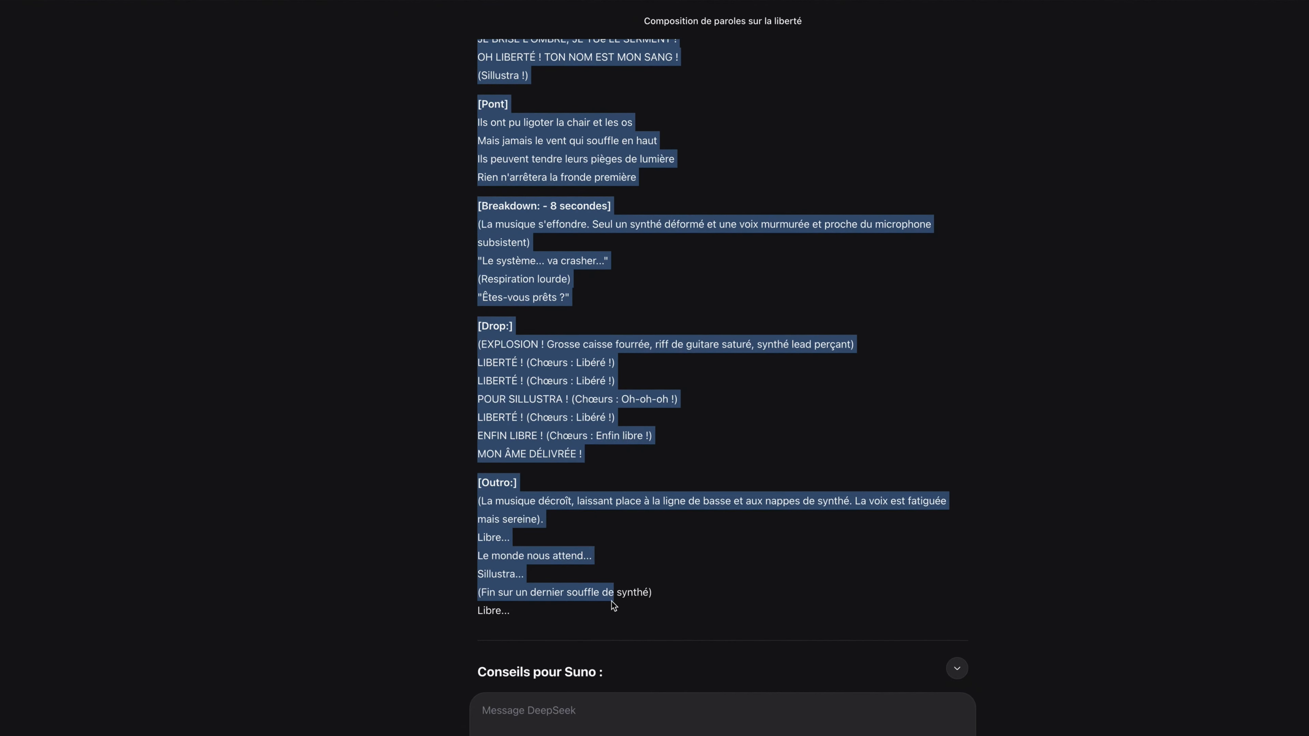
scroll(613, 598, up, 1)
scroll(619, 594, down, 3)
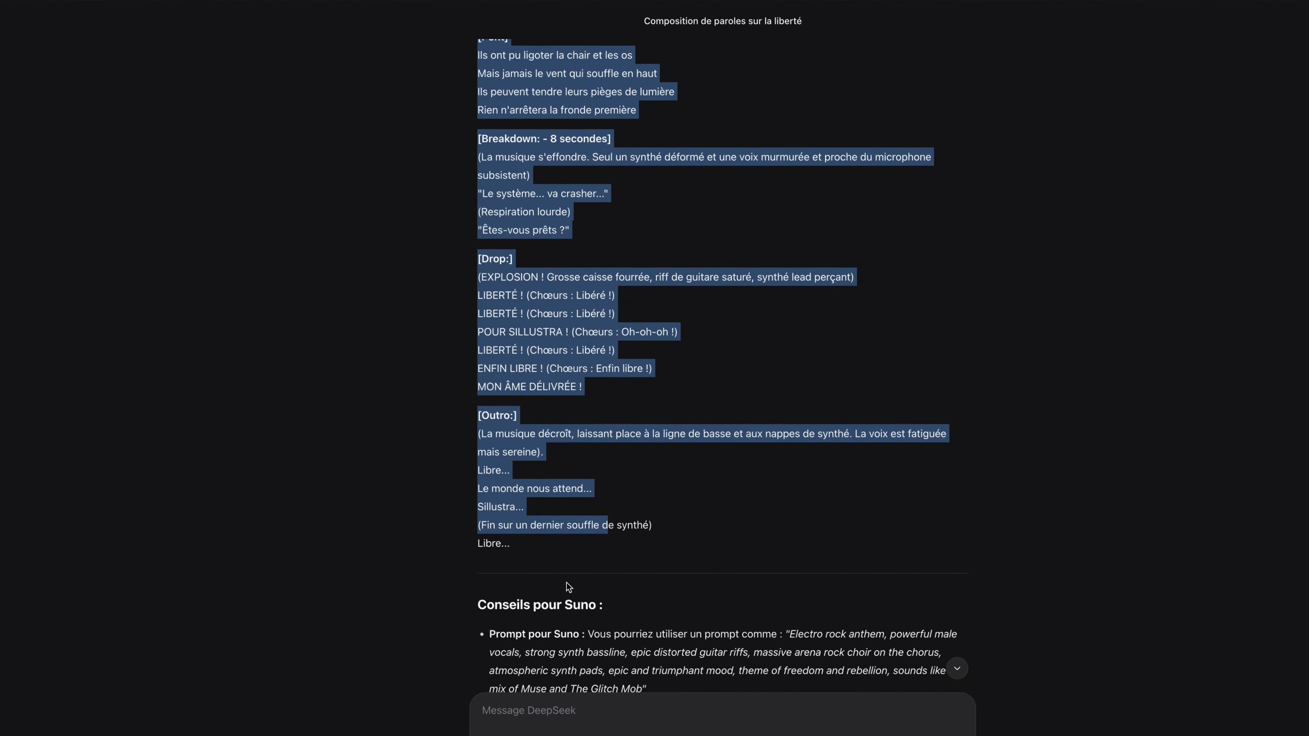
drag(510, 538, 467, 240)
scroll(460, 512, up, 12)
scroll(465, 516, up, 1)
scroll(466, 241, down, 1)
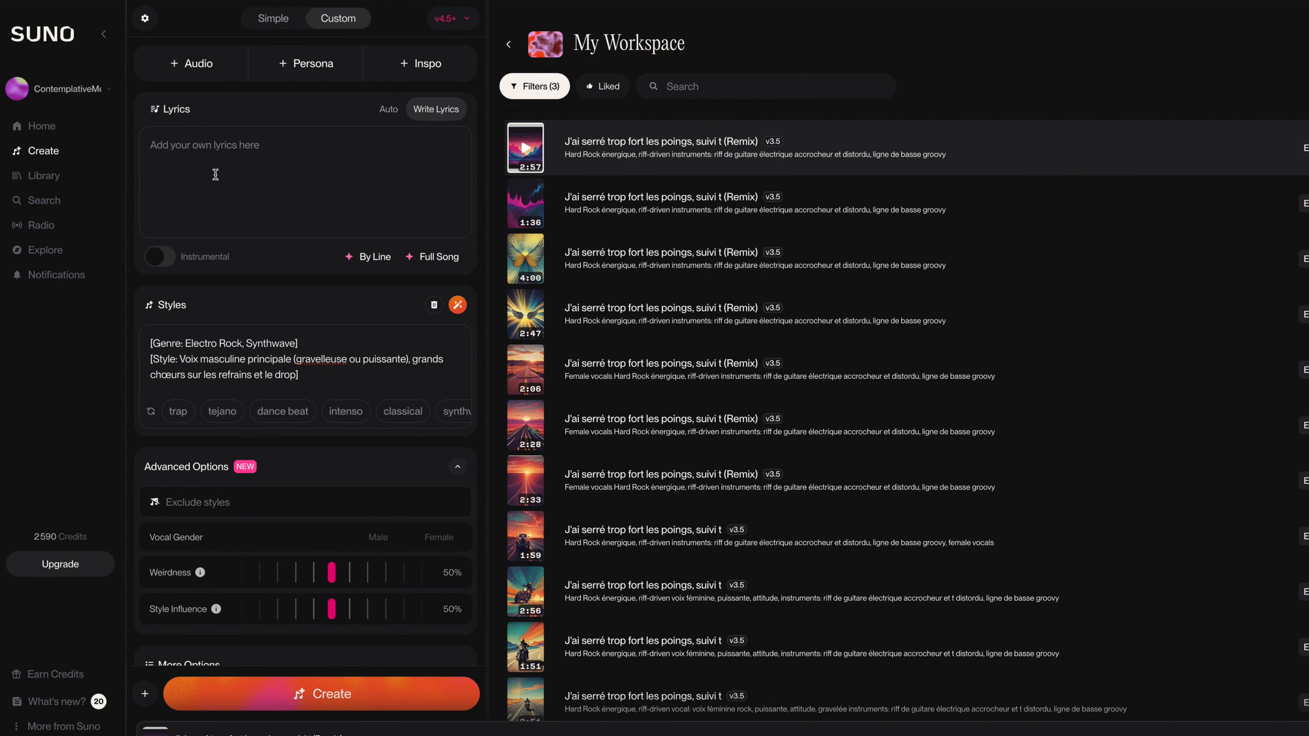
- Paste the copied lyrics into Suno's Lyrics box without the trailing blank lines and generate the song
click(215, 175)
key(ctrl+v)
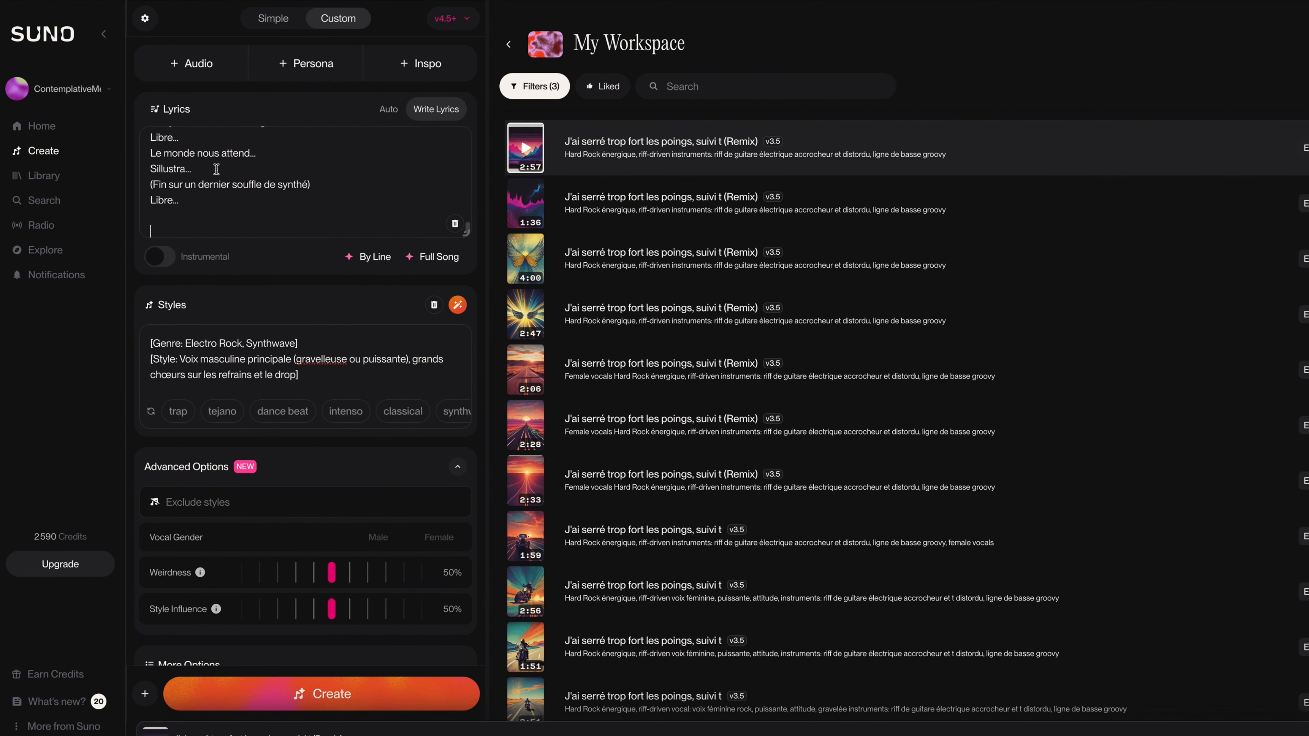
key(BackSpace)
key(BackSpace)
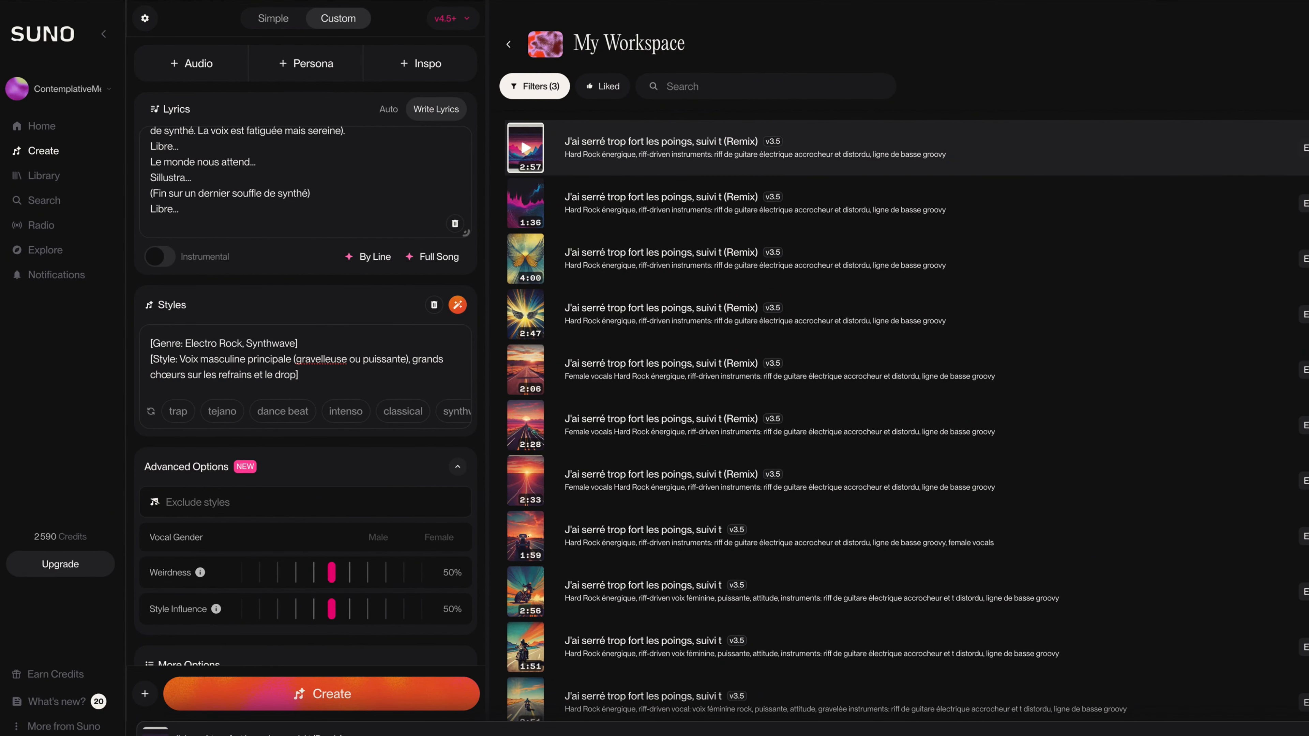
scroll(241, 173, up, 15)
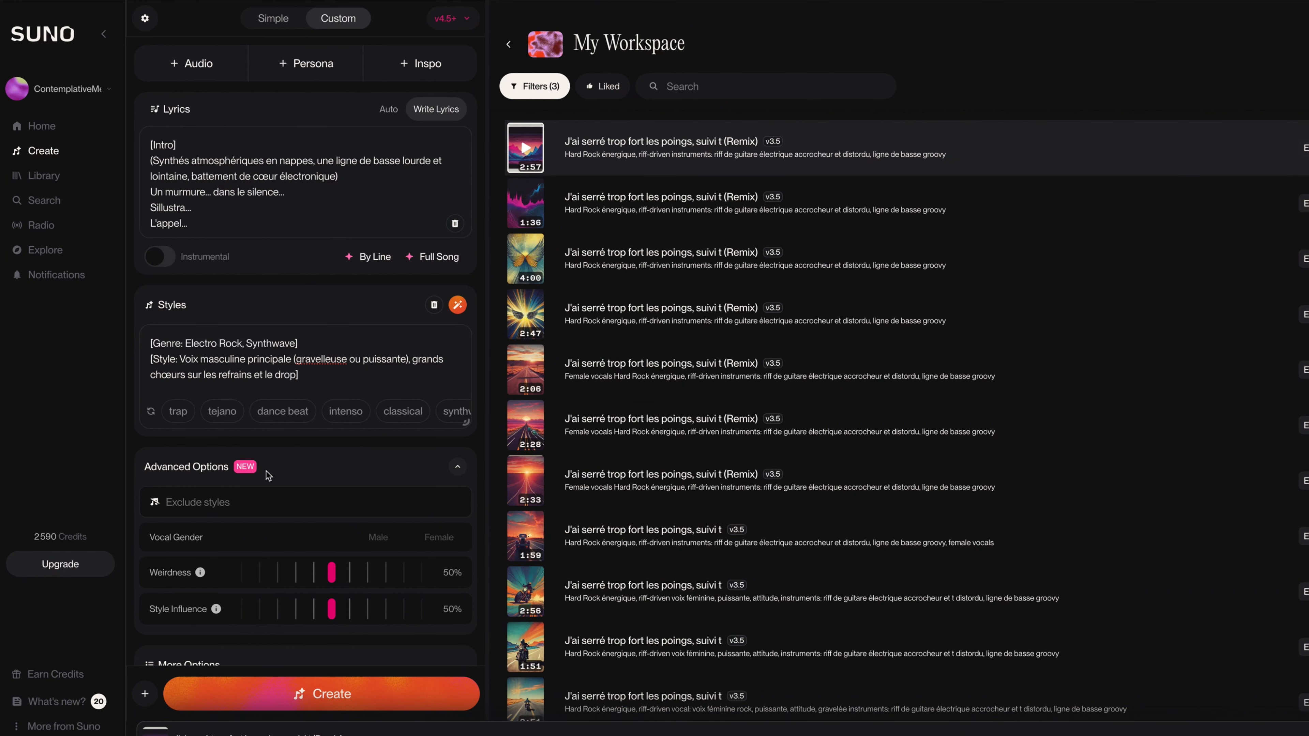
click(330, 699)
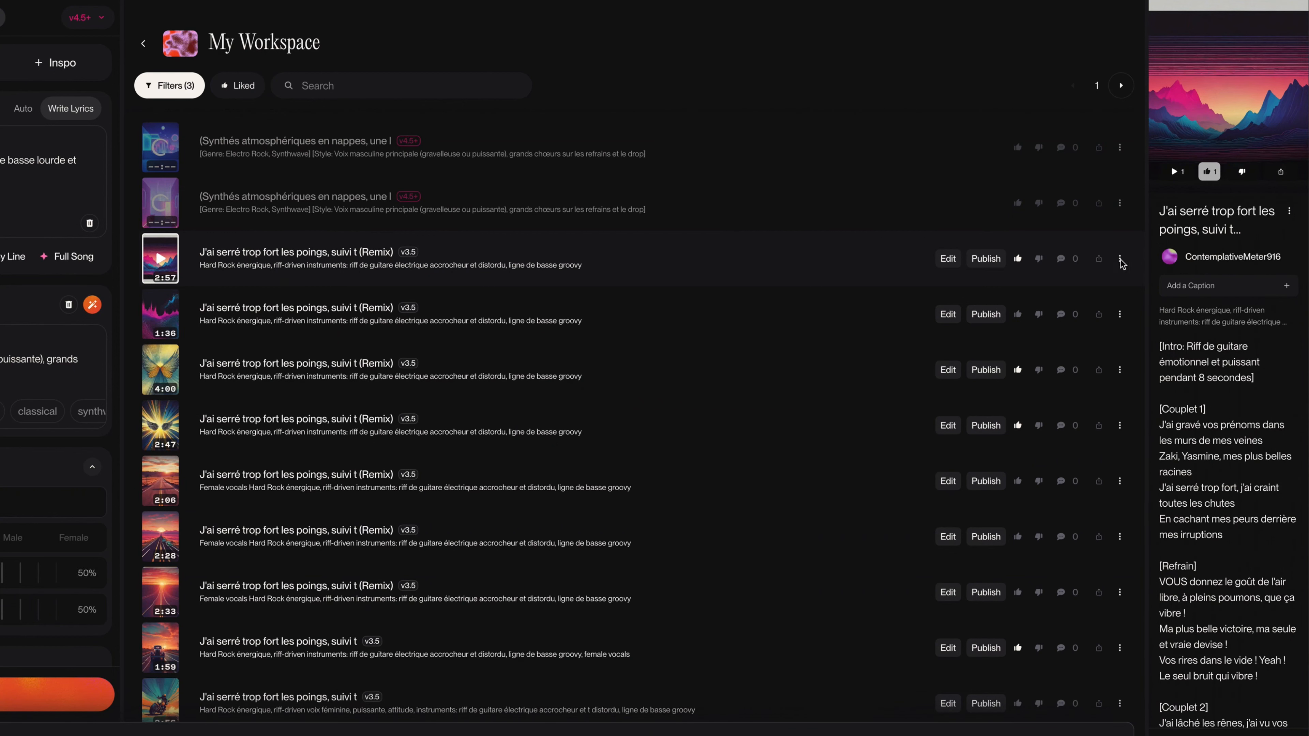
- Open the options of the 2:57 "J'ai serré trop fort les poings" remix and point out its download choice
click(1120, 261)
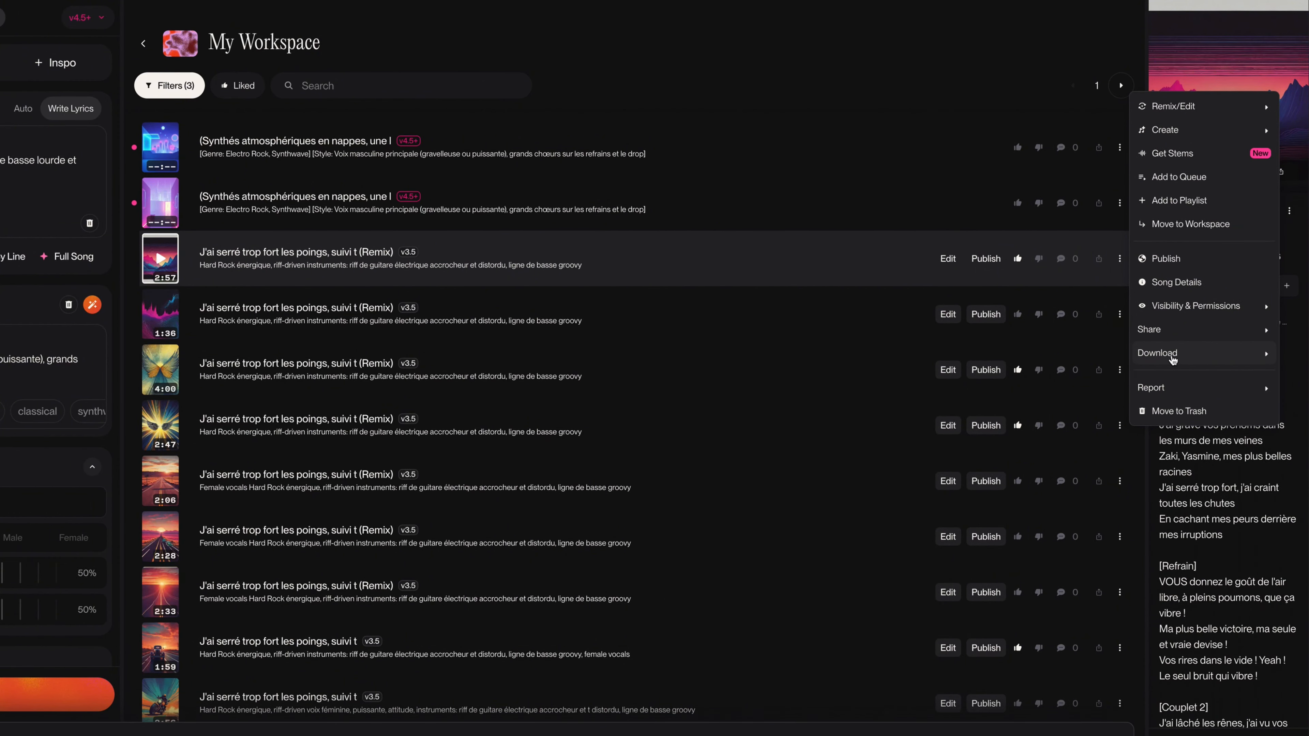
mouse_move(1172, 359)
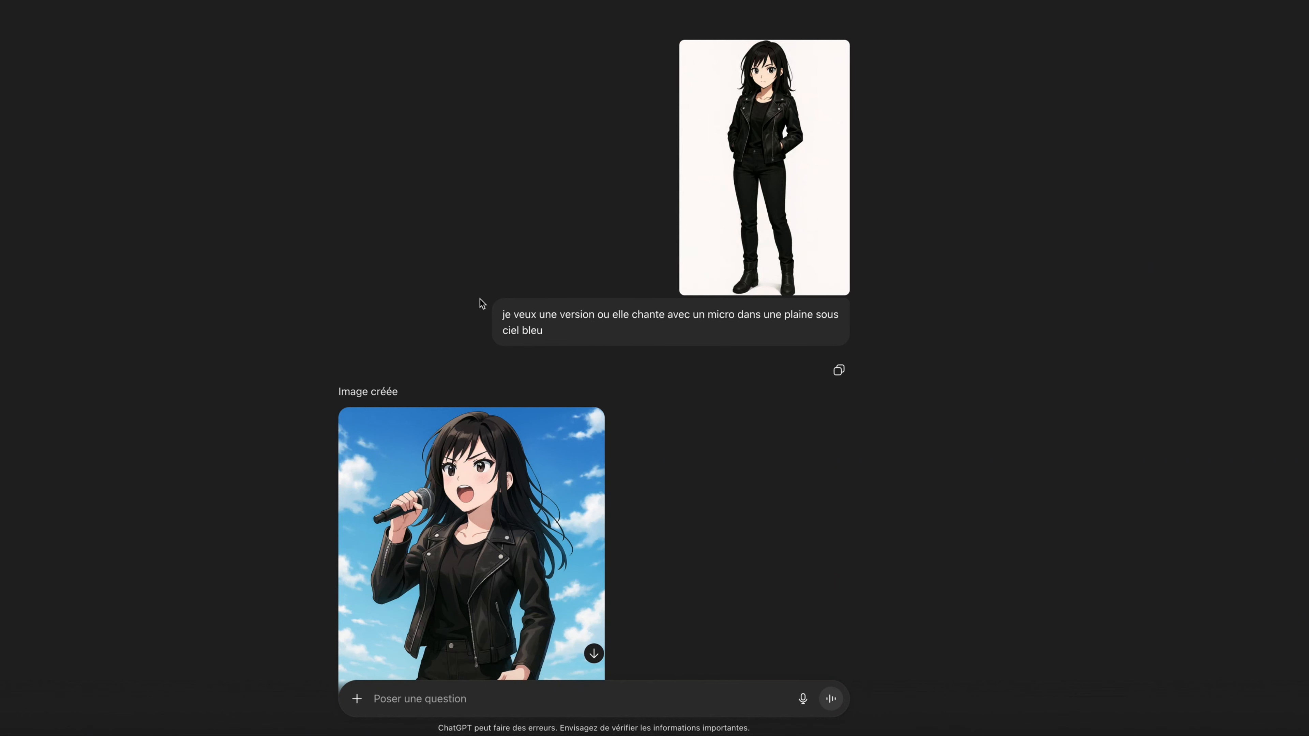
- In ChatGPT, review the prompts and generated images of the anime singer, starting with the blue-sky microphone prompt
drag(503, 315, 585, 334)
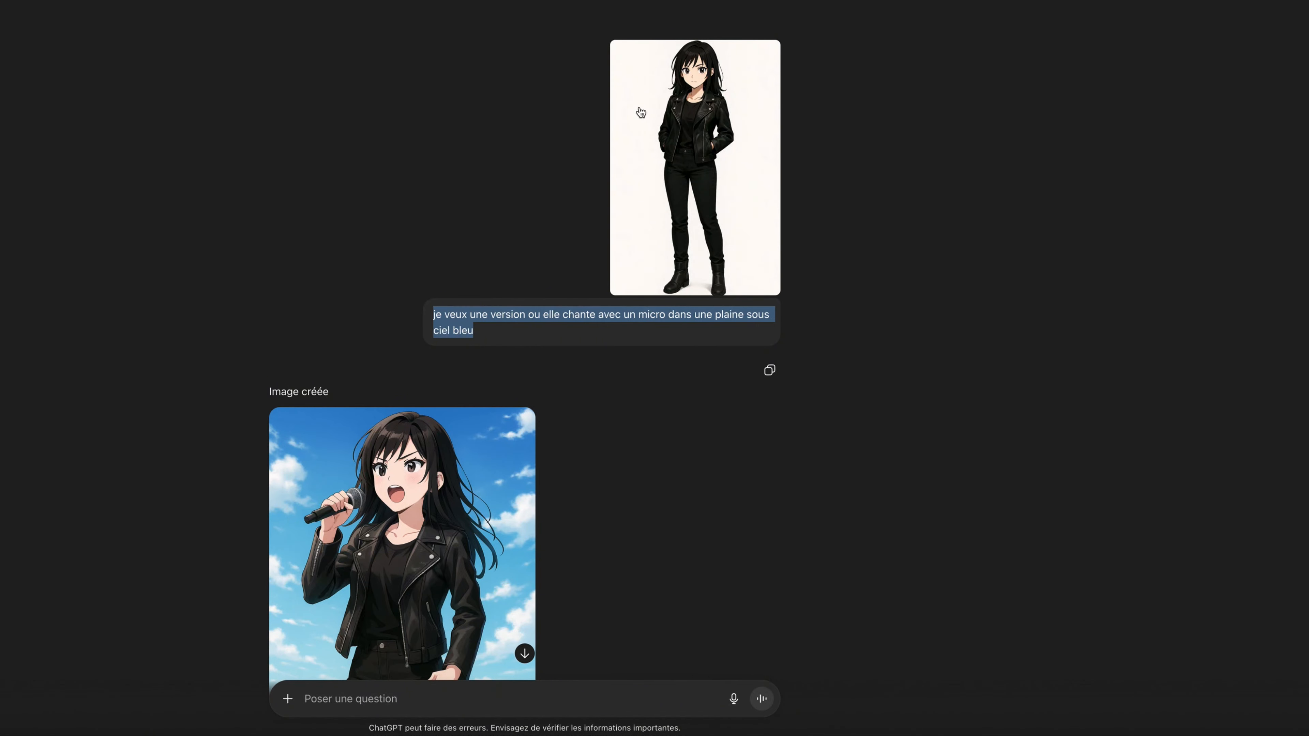
scroll(477, 407, down, 20)
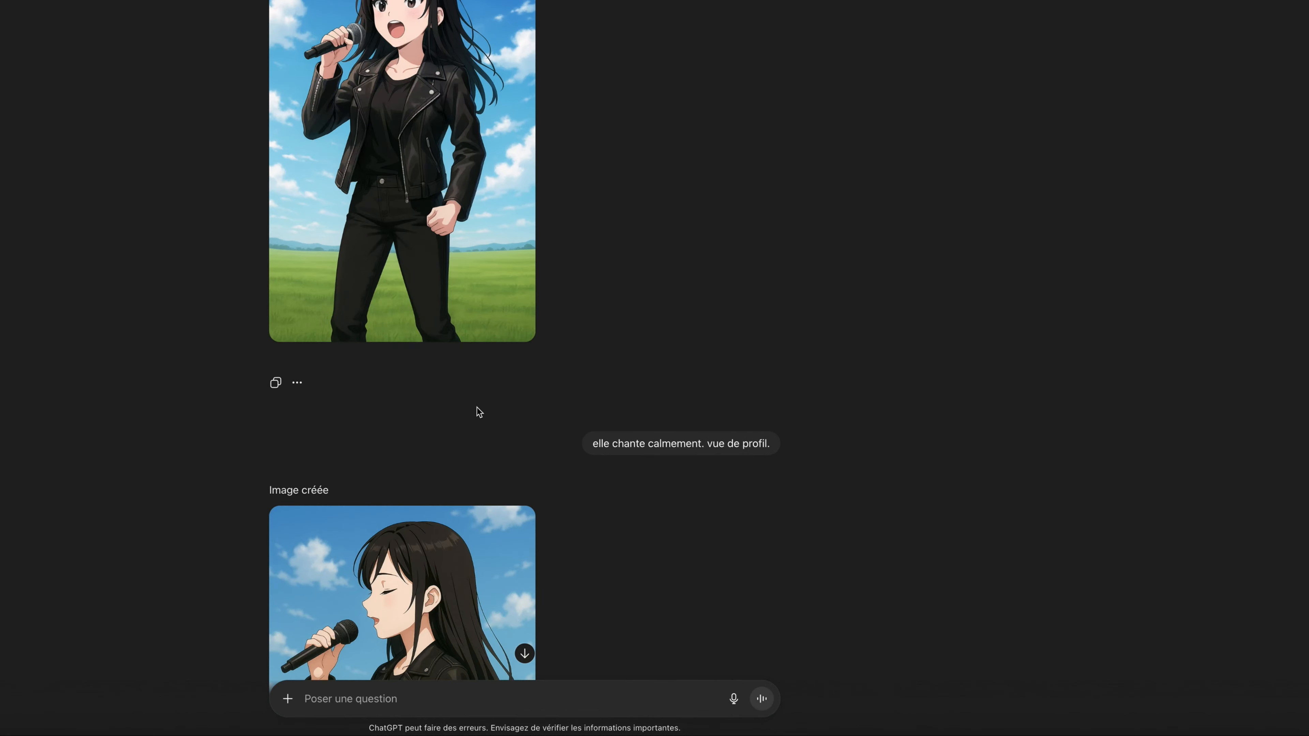
scroll(480, 412, down, 20)
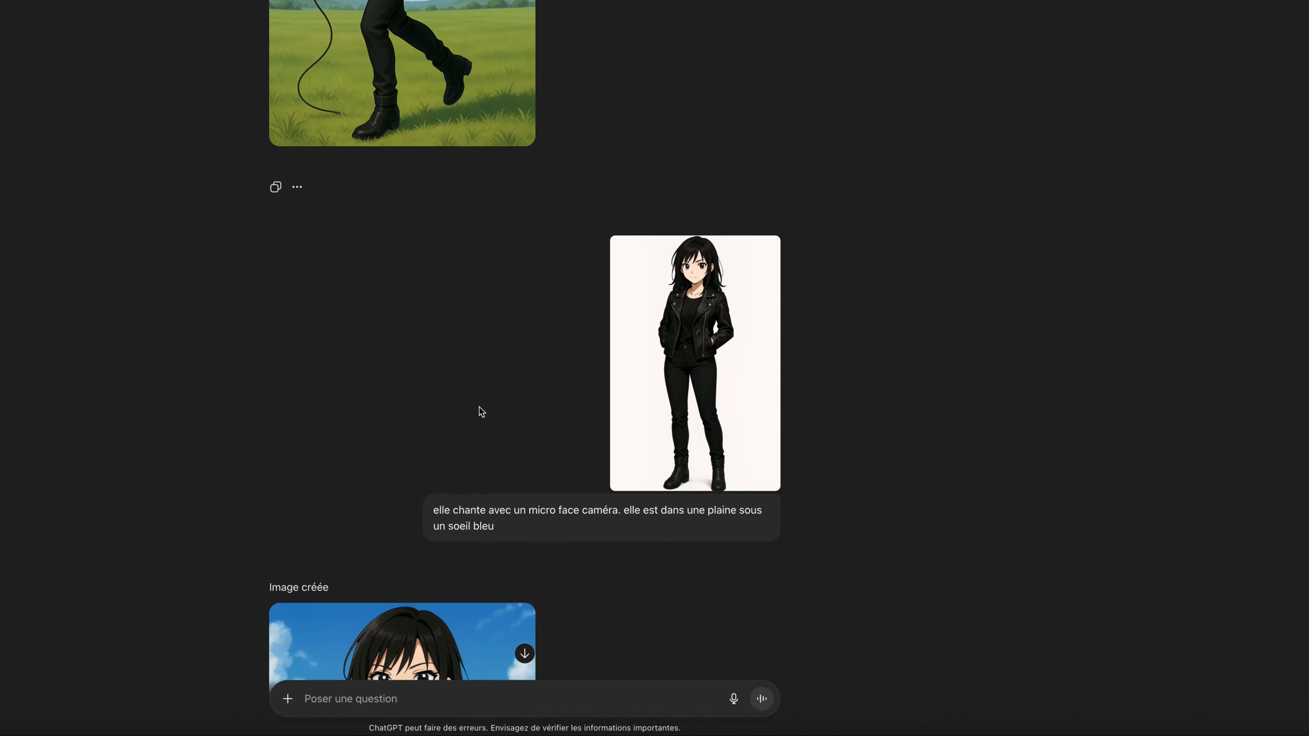
scroll(480, 411, down, 20)
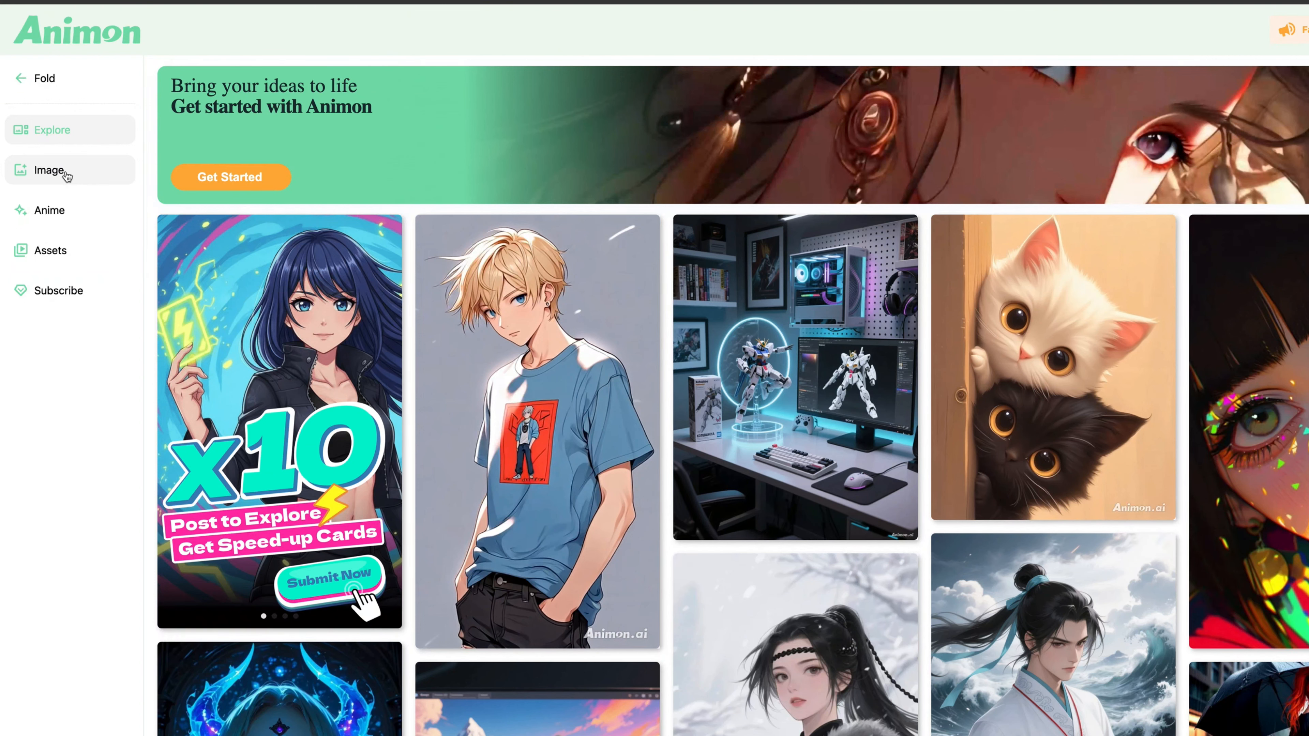
- Open Animon's Image to Anime generator and choose a quantity of 1 for the singer animation
click(49, 211)
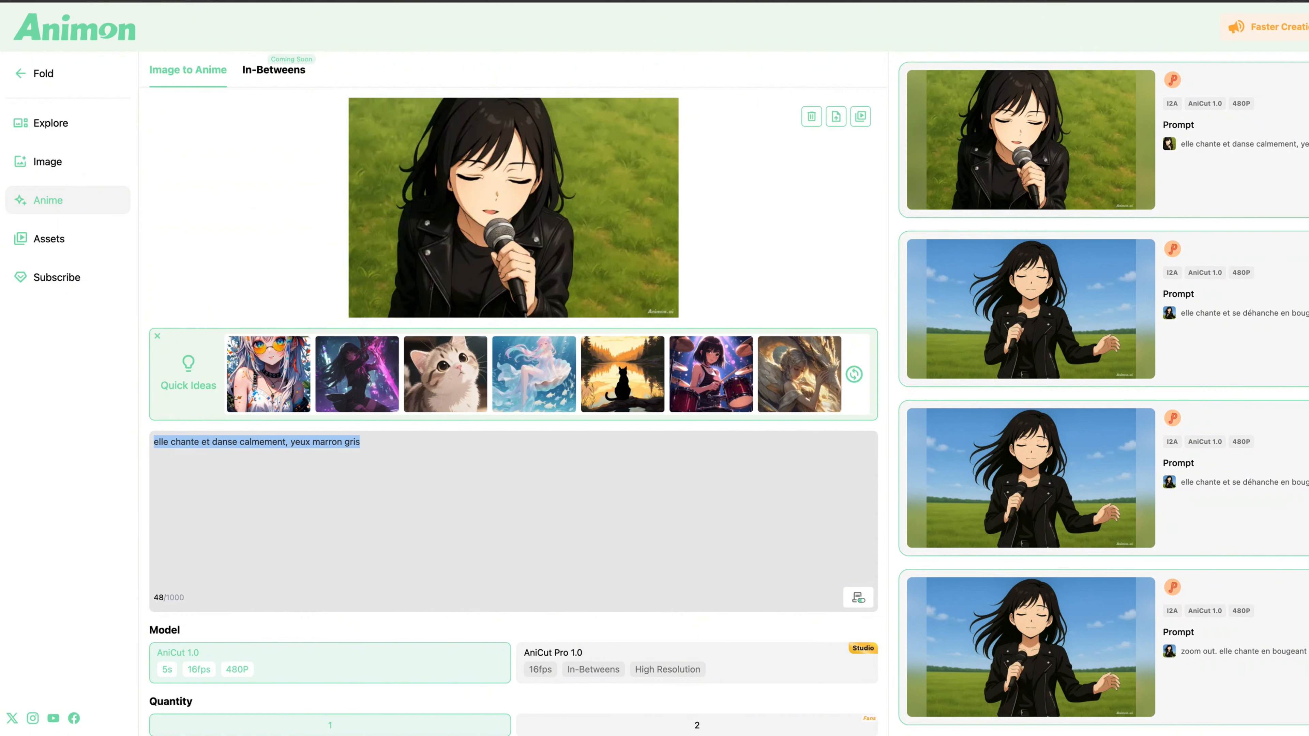
click(448, 733)
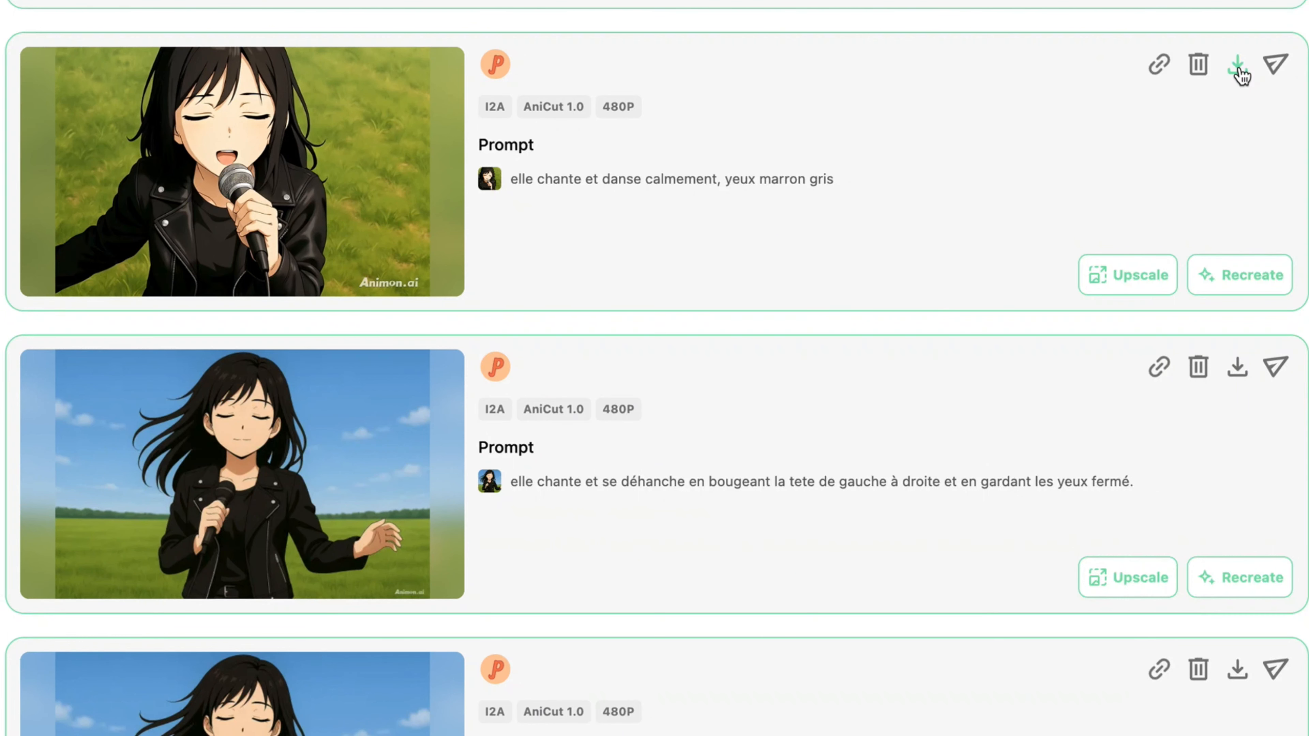
drag(1239, 72, 1125, 164)
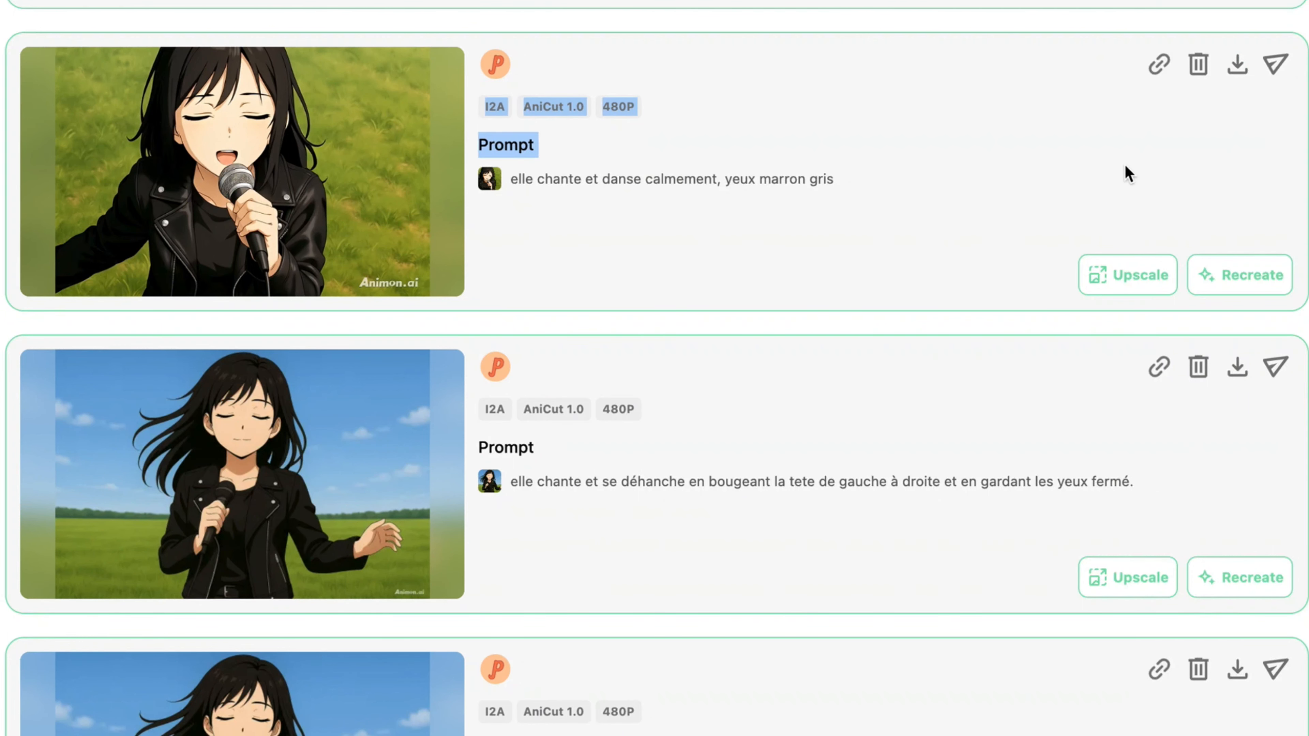
click(965, 54)
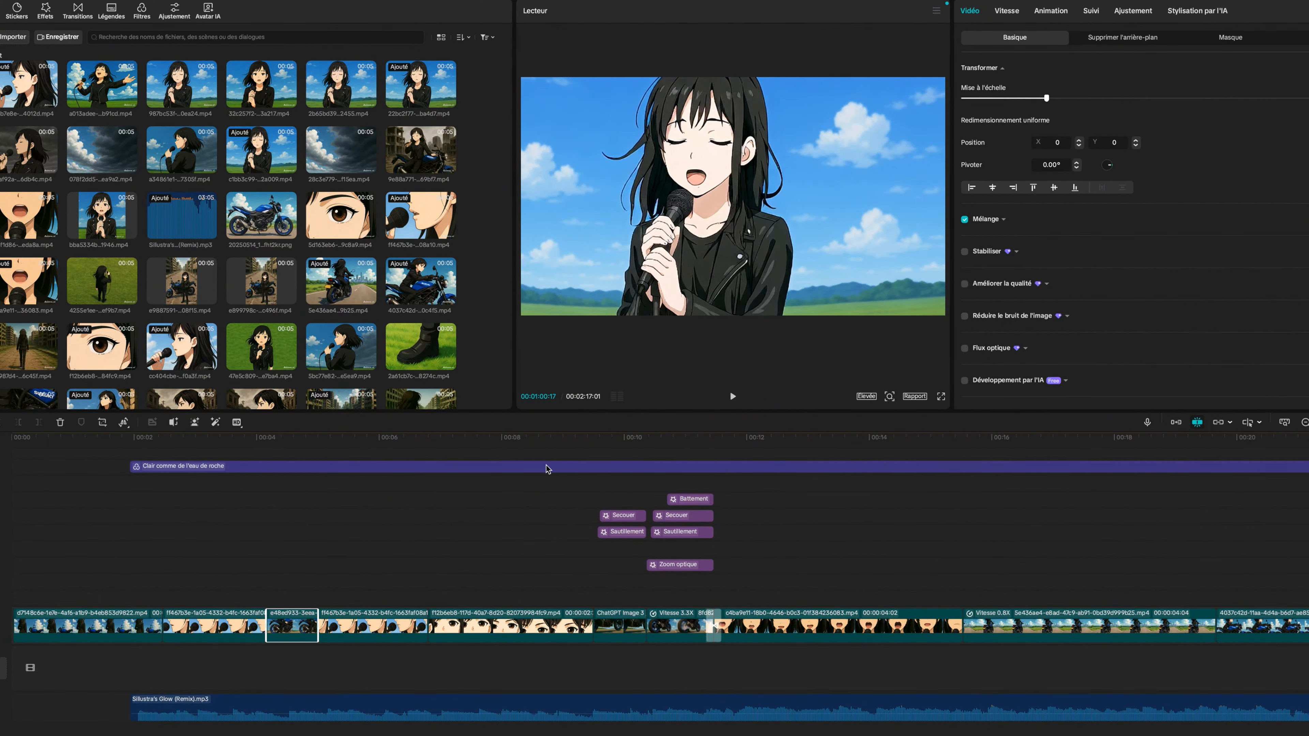
- In the CapCut project, examine the arrangement of clips, effects and filters along the whole timeline
drag(88, 445, 334, 443)
drag(436, 479, 1213, 520)
scroll(1059, 517, right, 20)
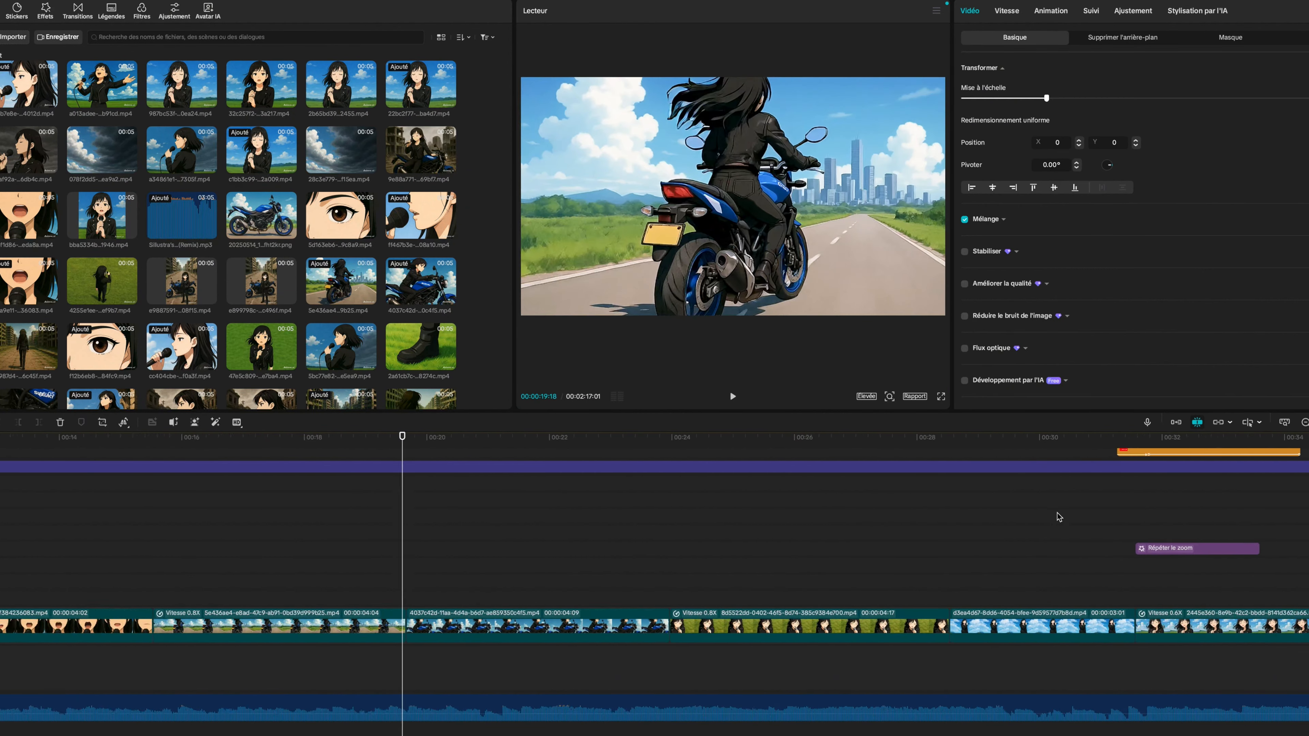
scroll(1063, 512, right, 20)
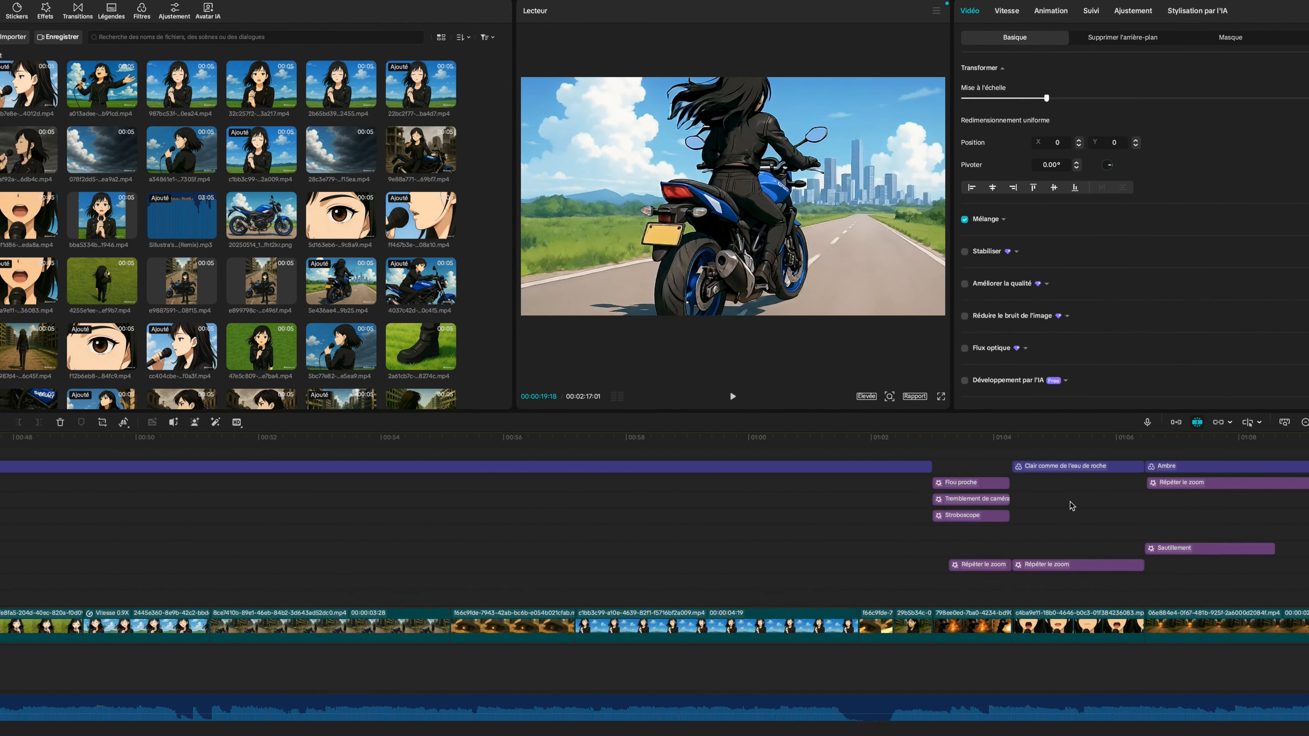
scroll(1069, 505, right, 20)
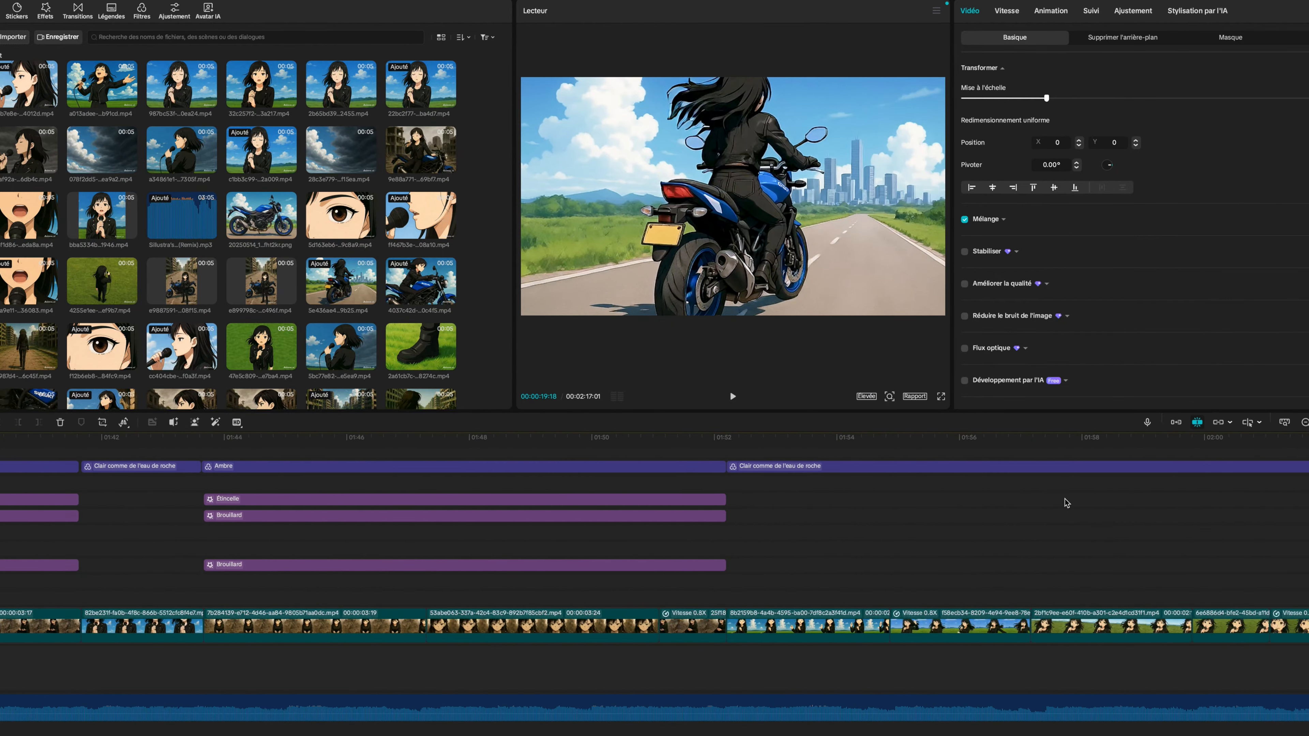
scroll(1066, 503, left, 20)
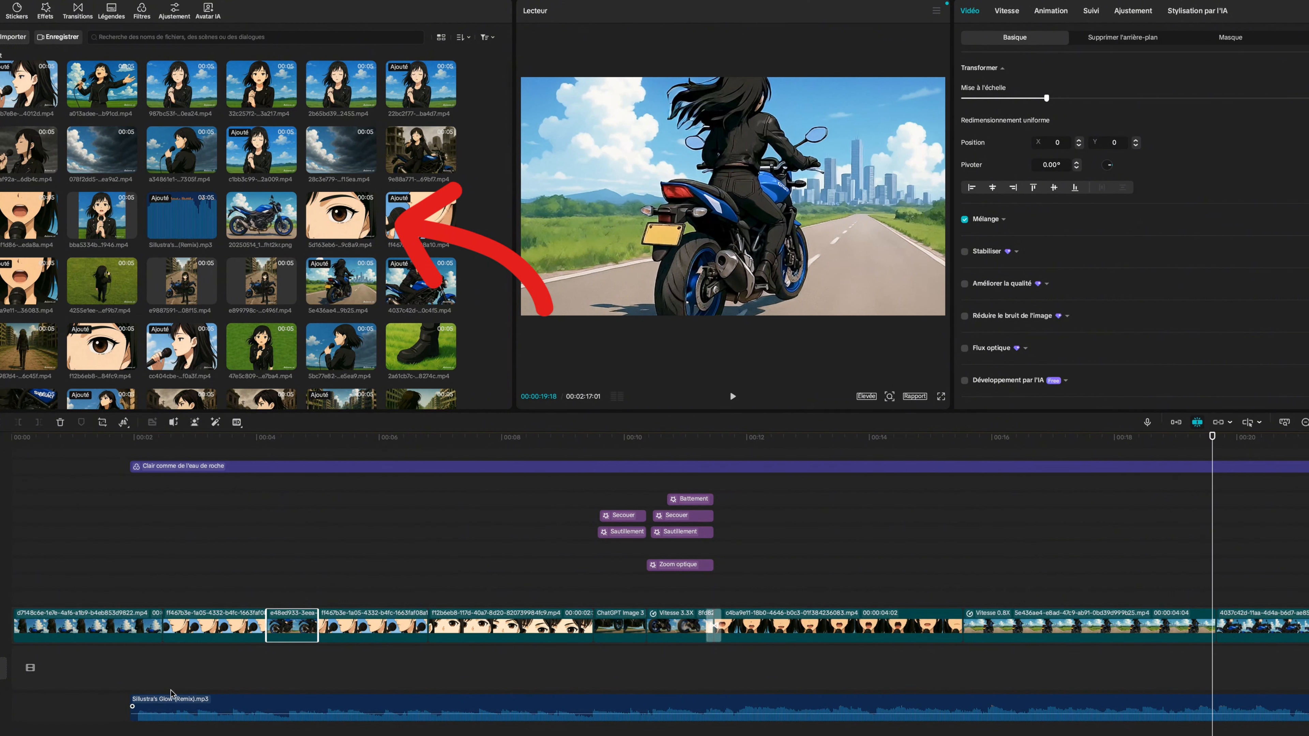
- Select the "Sillustra's Glow (Remix).mp3" audio clip on the timeline and look through the project's imported media
click(227, 709)
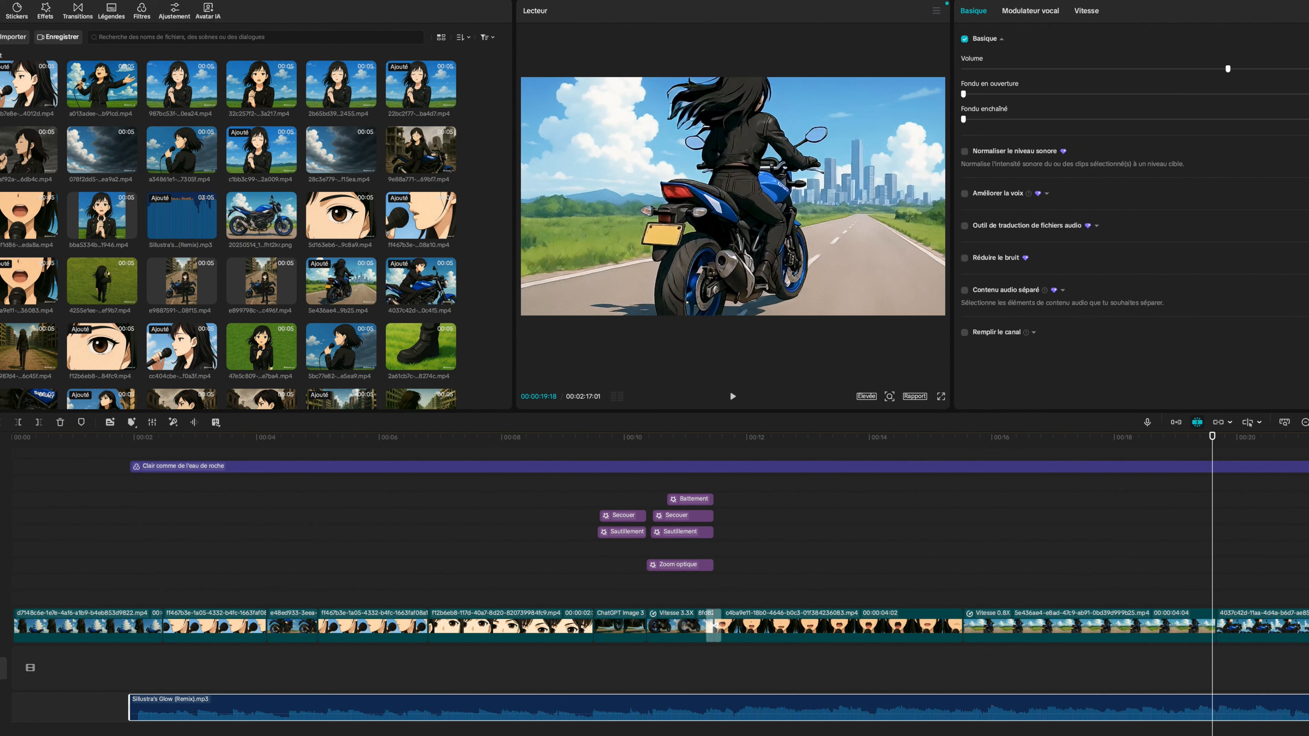
scroll(288, 238, down, 3)
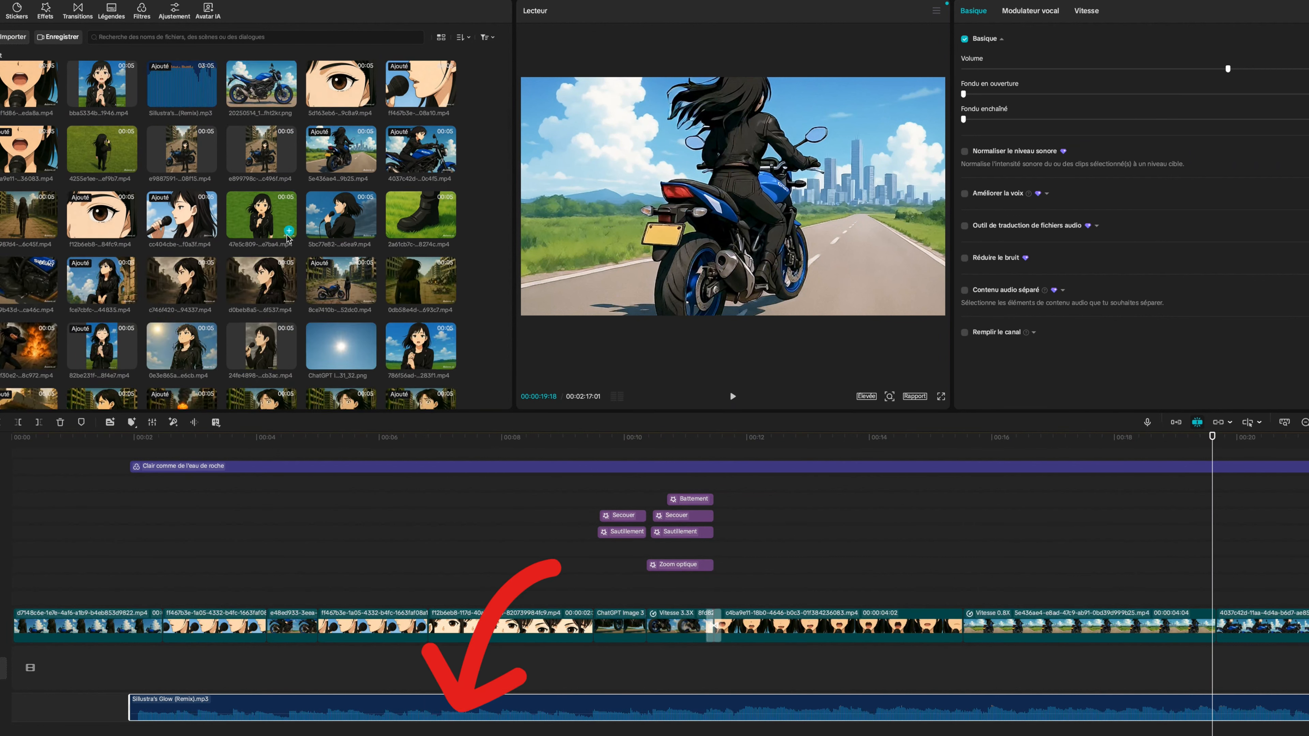
scroll(288, 238, down, 10)
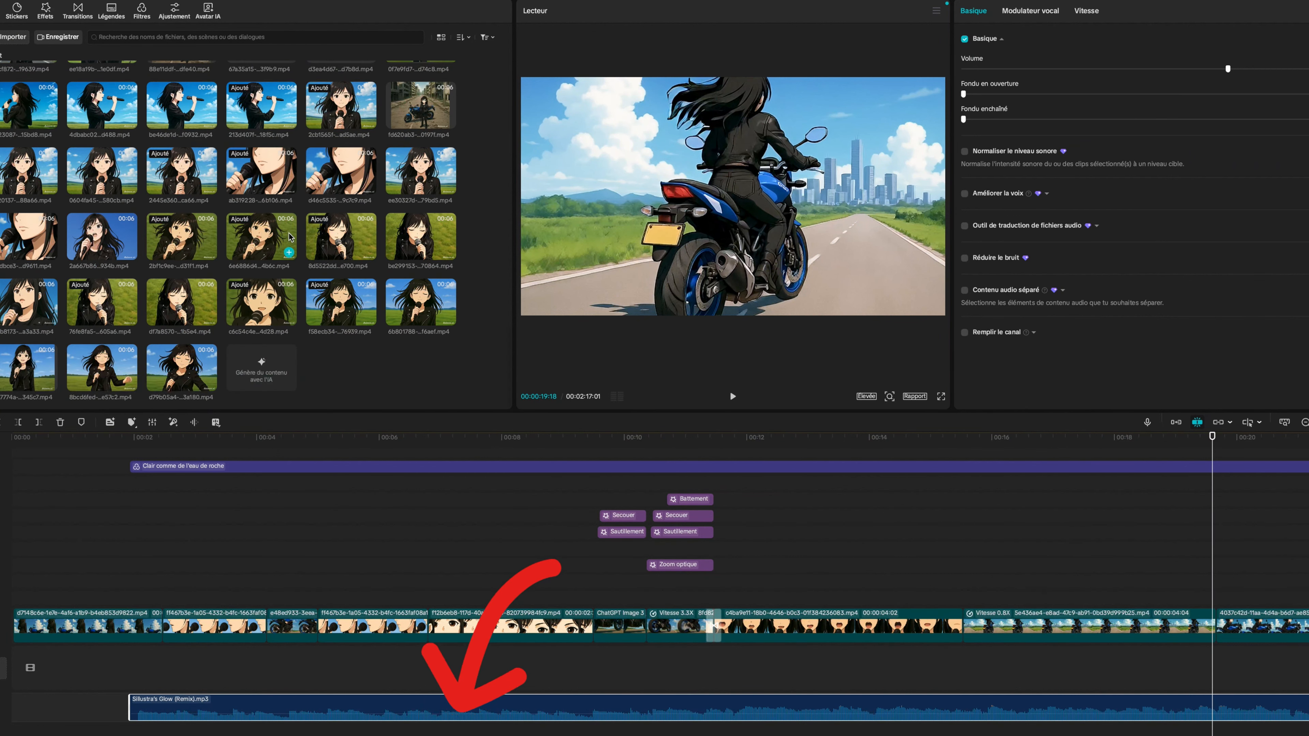